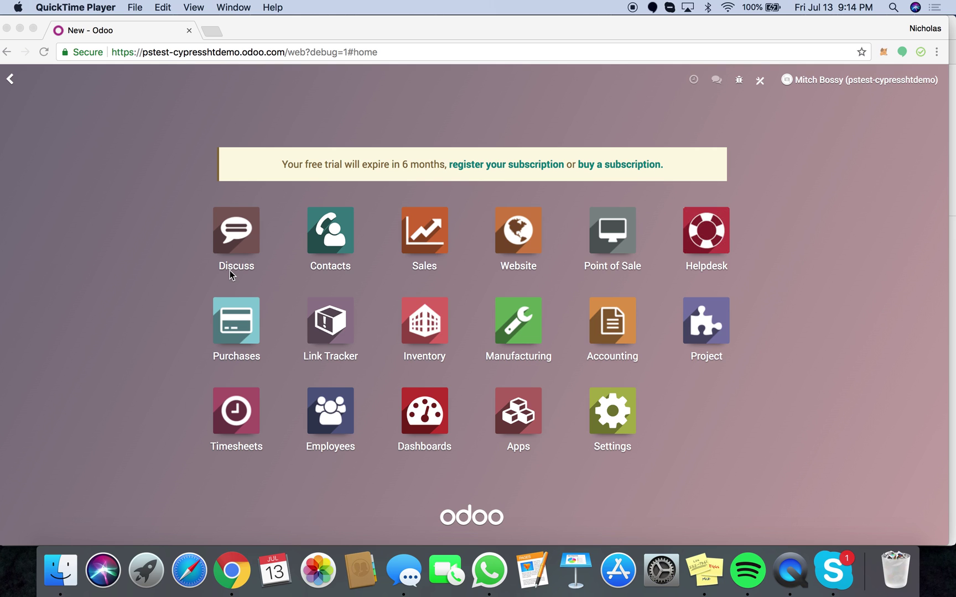
# Browse Inventory's product catalogue to view the Nest Camera record's price, cost and labour units
pyautogui.click(33, 31)
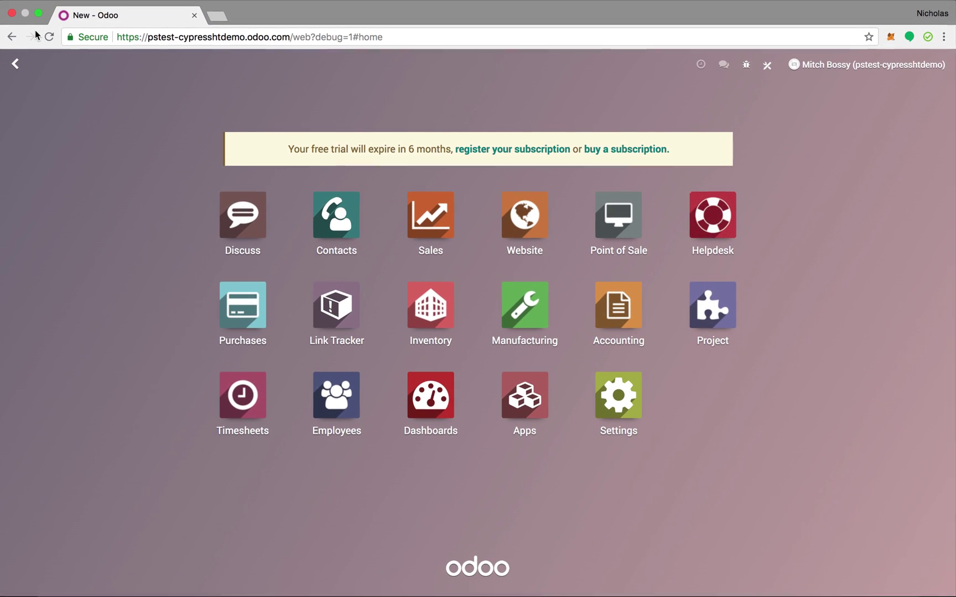
pyautogui.click(437, 312)
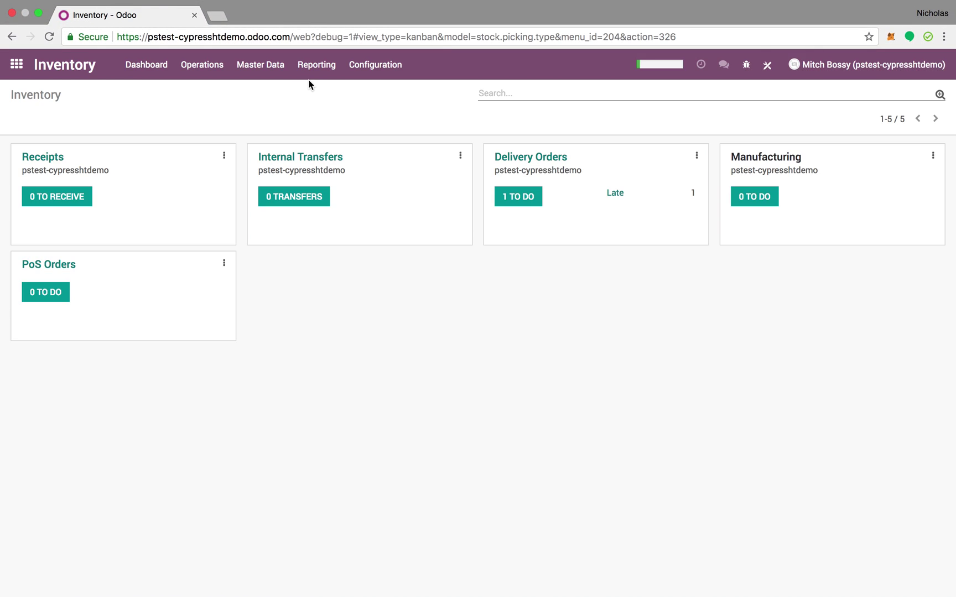
pyautogui.click(260, 64)
pyautogui.click(278, 93)
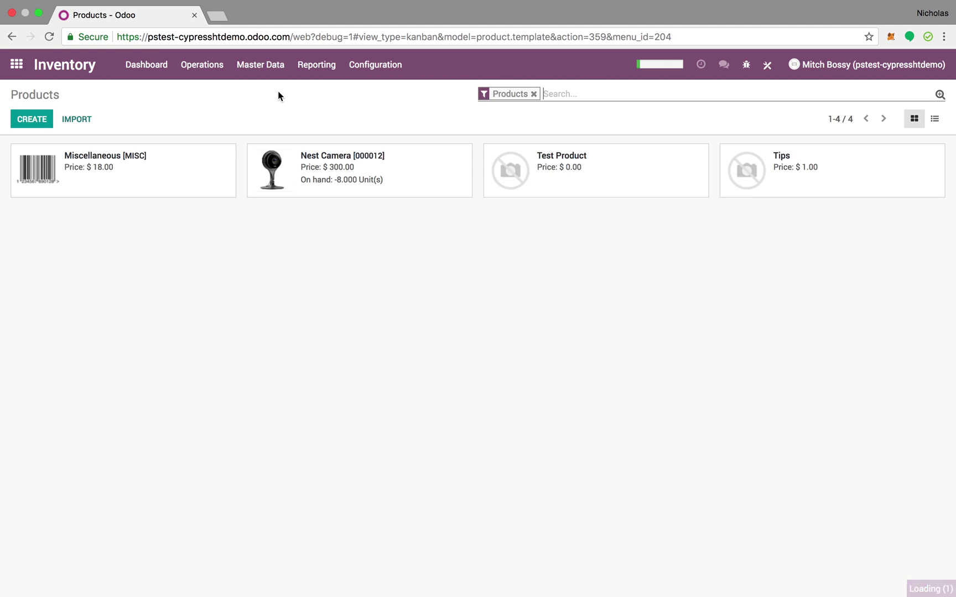
pyautogui.click(386, 157)
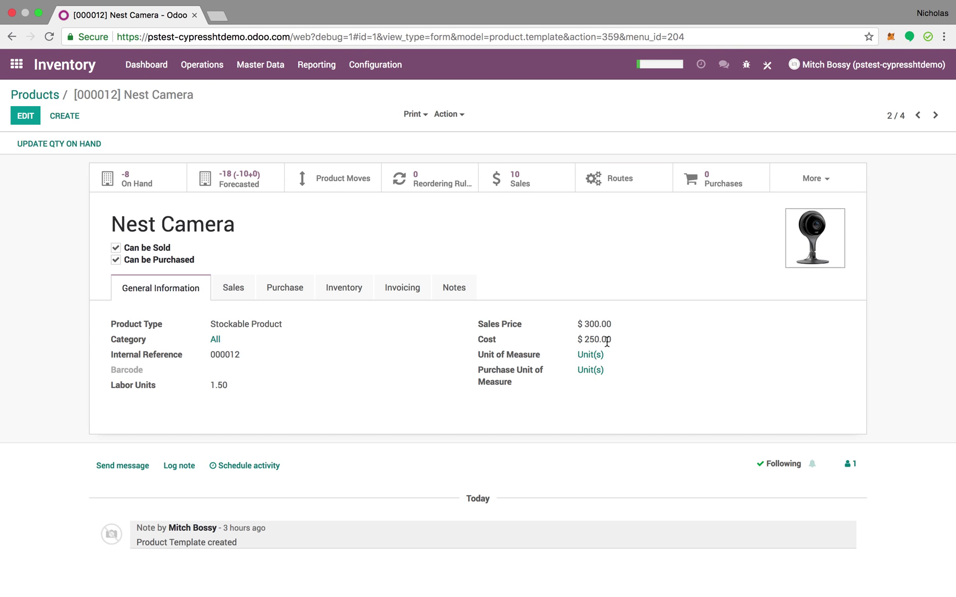
pyautogui.click(40, 98)
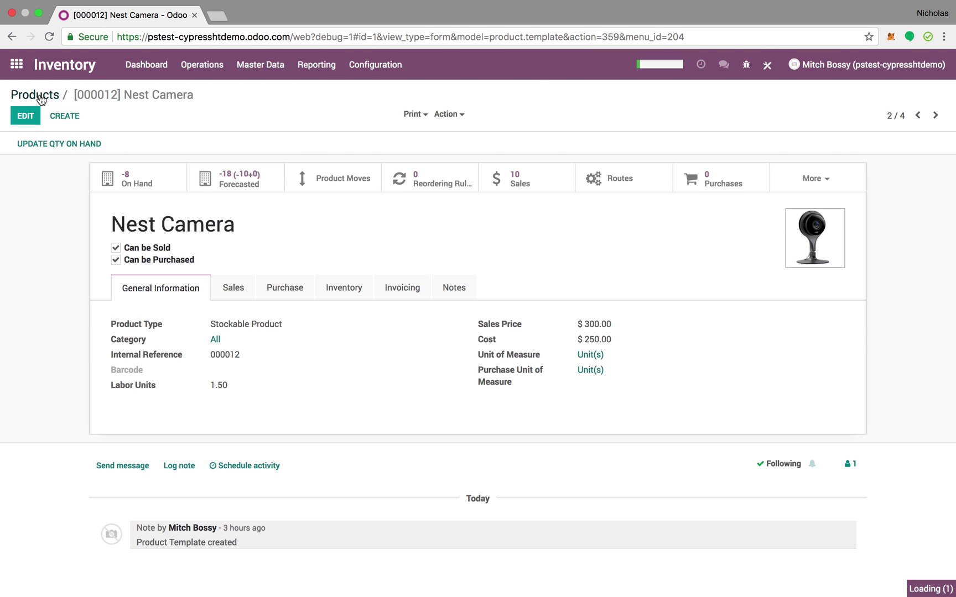
# Create a new sales quotation with John Doe Inc as the customer
pyautogui.click(17, 63)
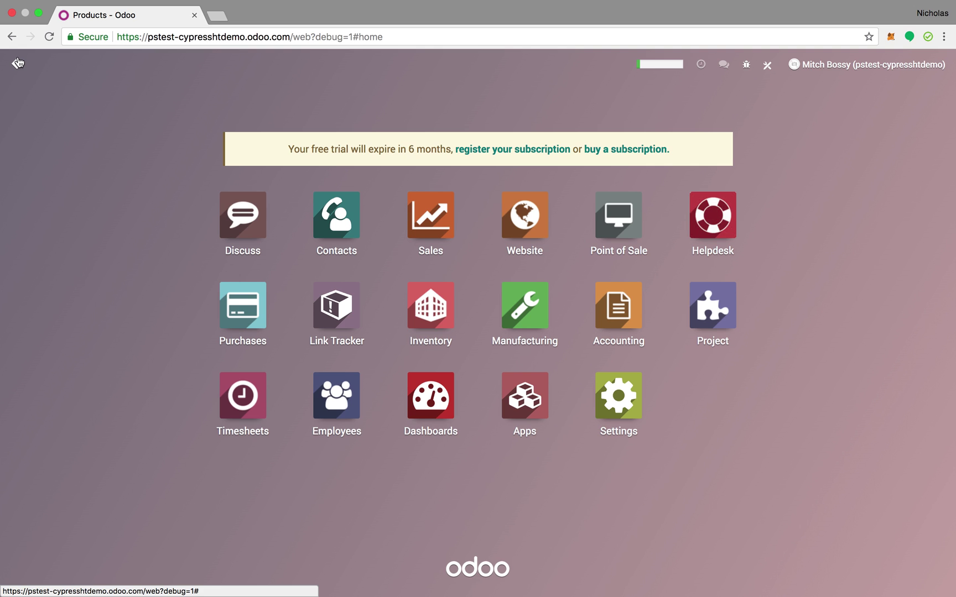
pyautogui.write('order')
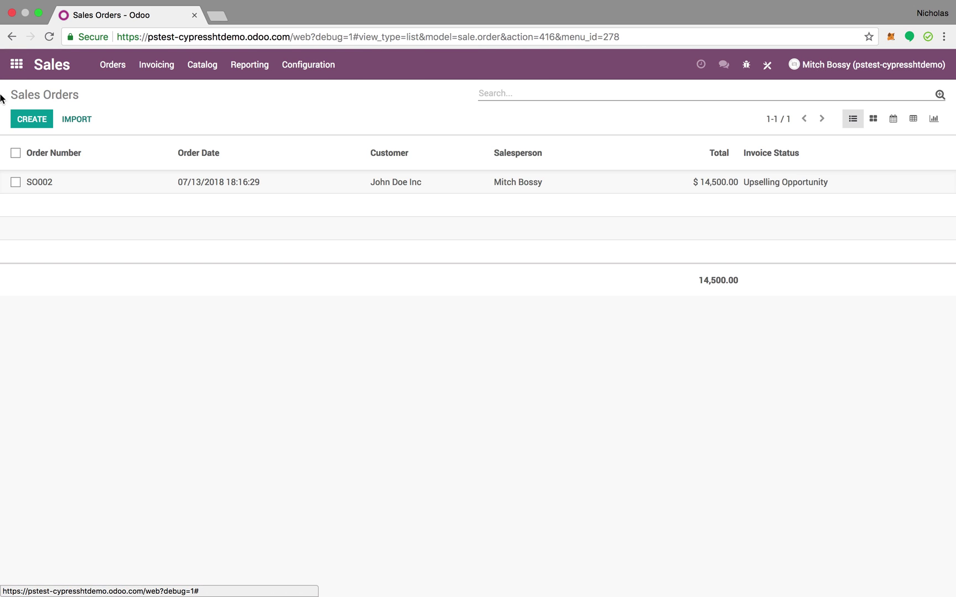
pyautogui.click(25, 116)
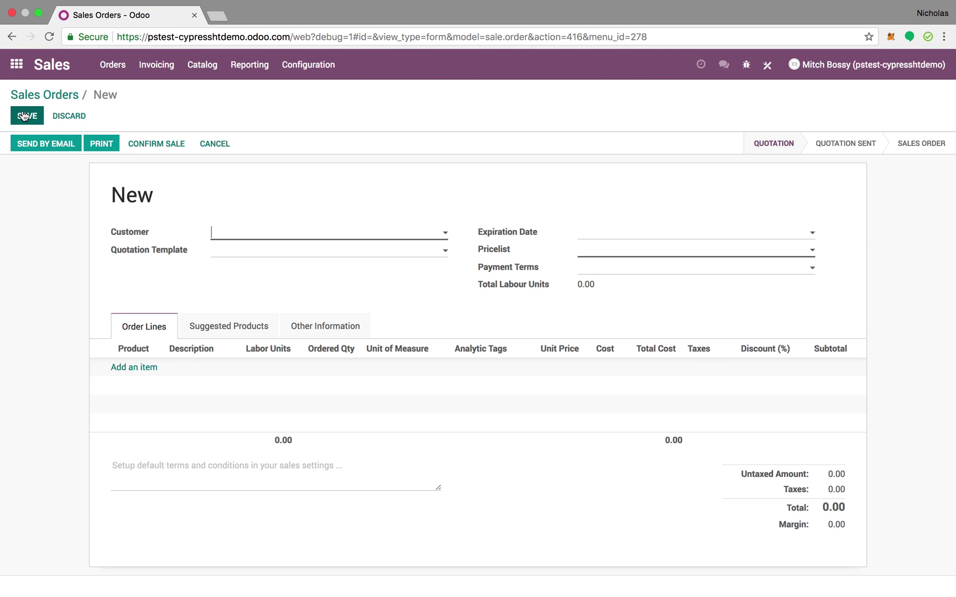
pyautogui.click(279, 236)
pyautogui.click(283, 253)
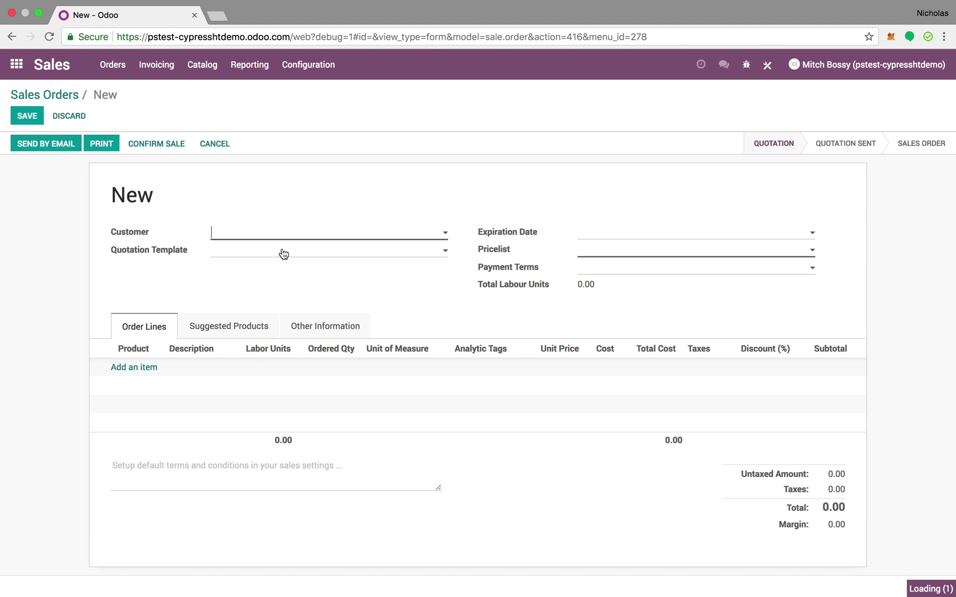
# Add a Nest Camera order line at $375.00 with 1.50 labour units
pyautogui.click(147, 368)
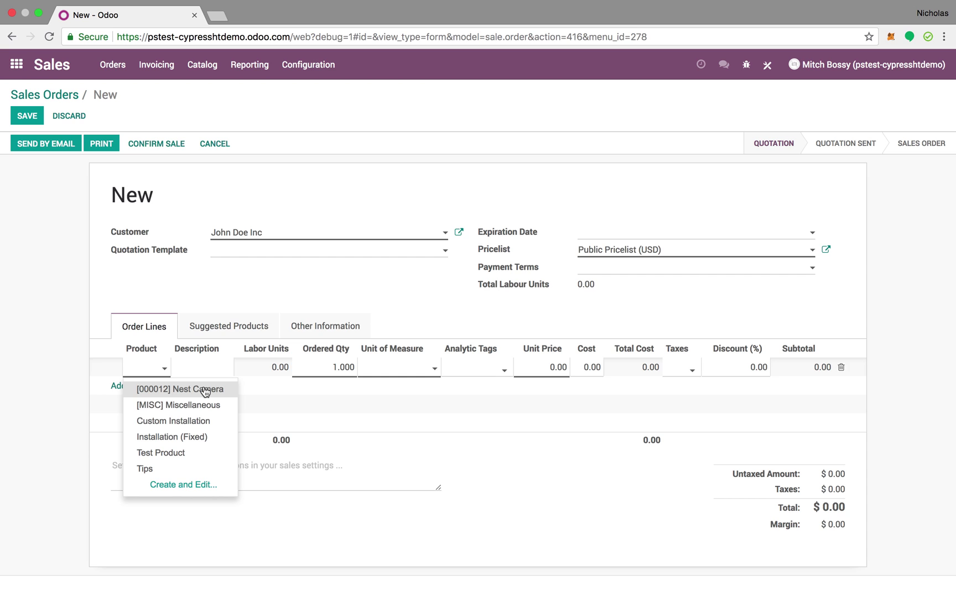
pyautogui.click(206, 391)
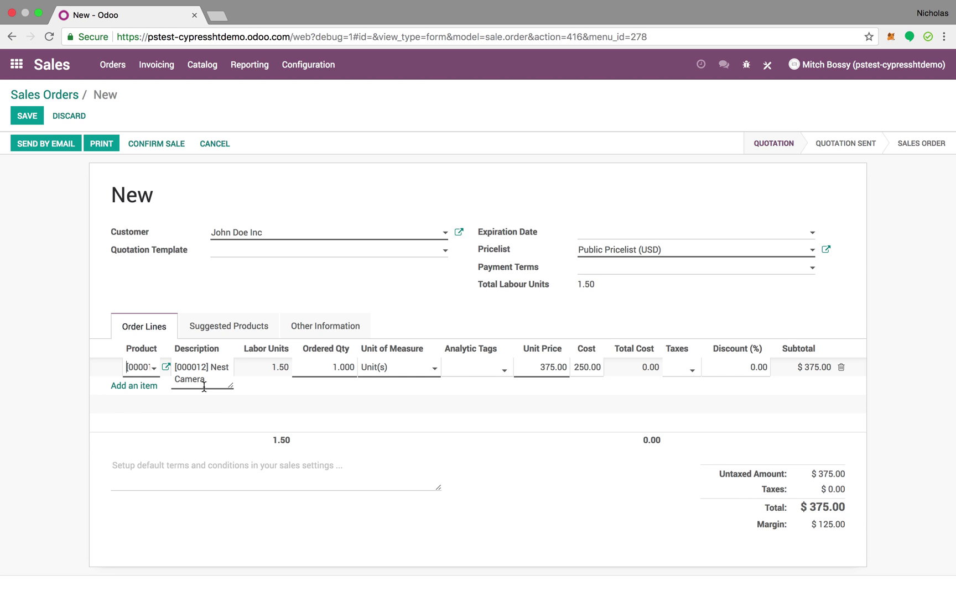
pyautogui.click(271, 415)
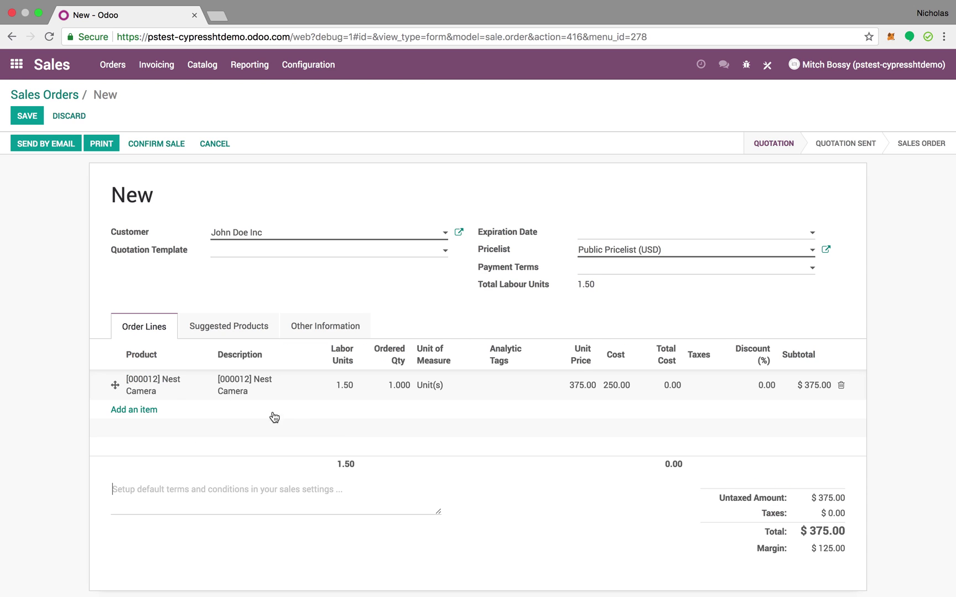
pyautogui.click(344, 387)
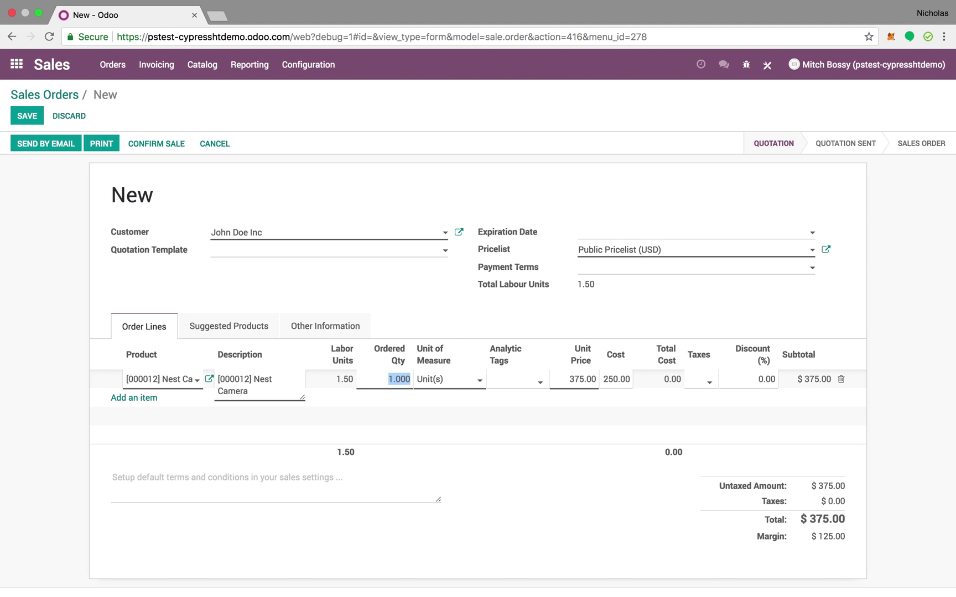
# Set the Nest Camera quantity to 150 (first tried 176), giving 225 labour units and $56,250.00
pyautogui.write('176')
pyautogui.click(556, 504)
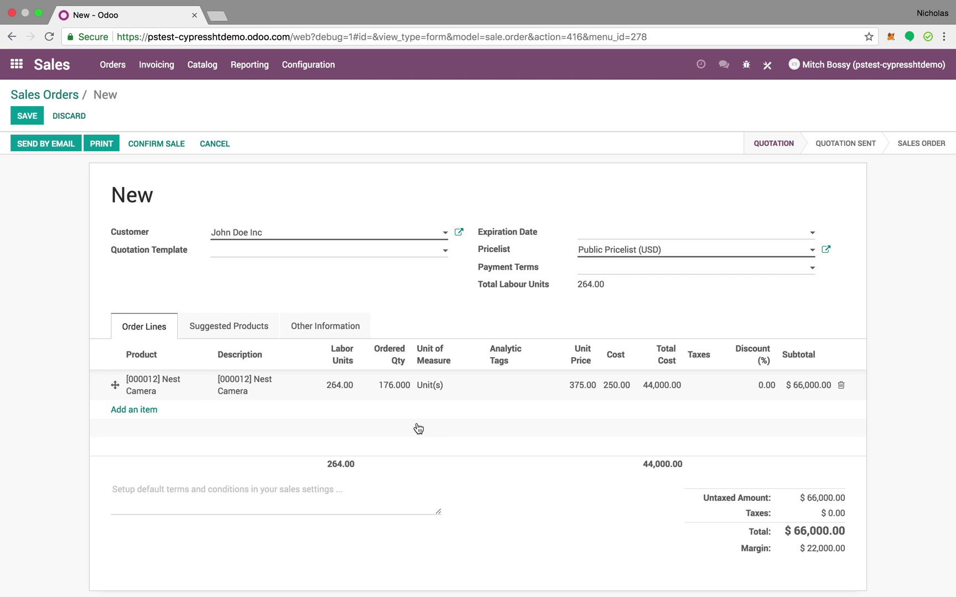
pyautogui.click(390, 385)
pyautogui.write('150')
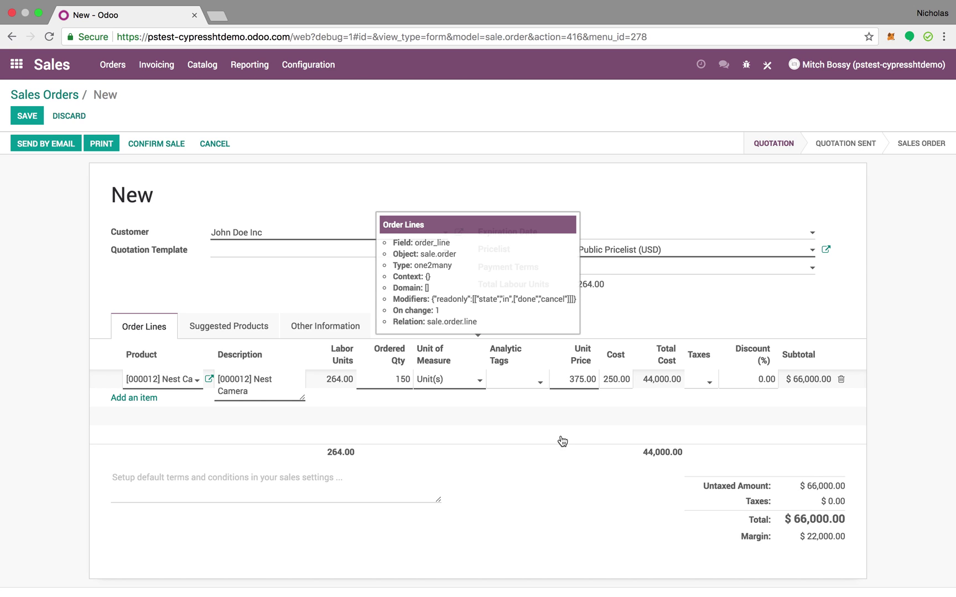
pyautogui.click(483, 471)
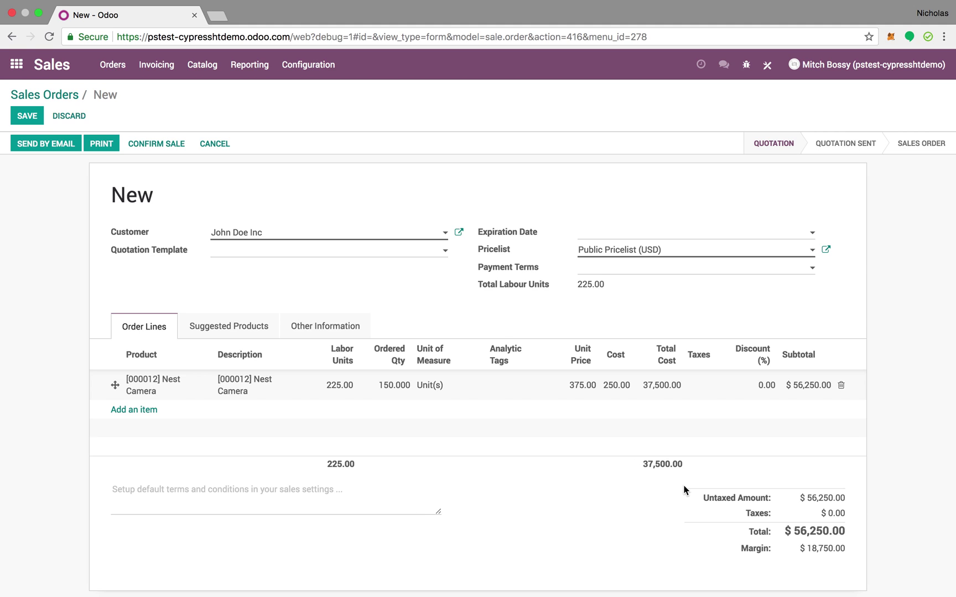
pyautogui.click(135, 410)
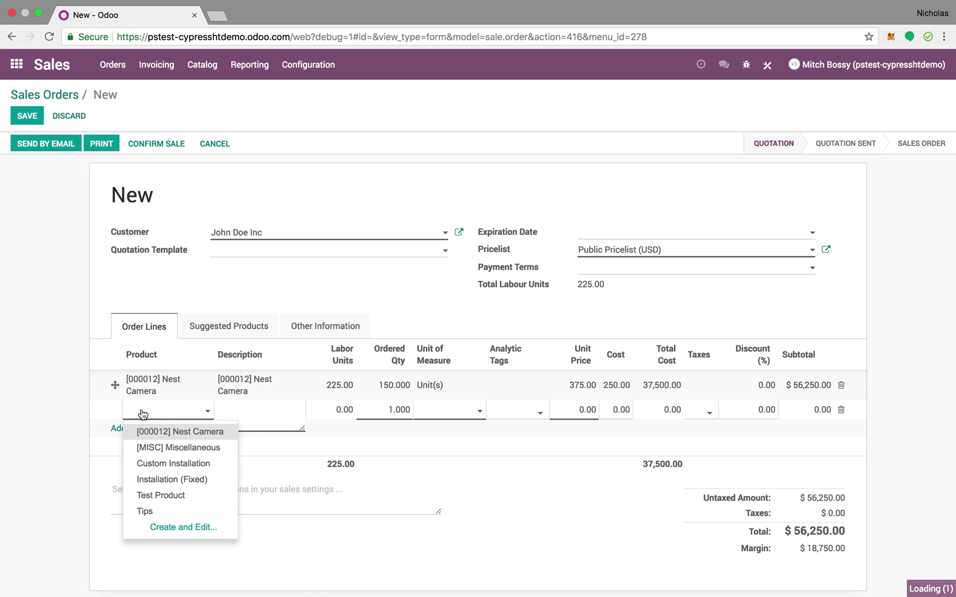
# Add an Installation (Fixed) line for 225 hours at $100, bringing the total to $78,750.00
pyautogui.click(200, 484)
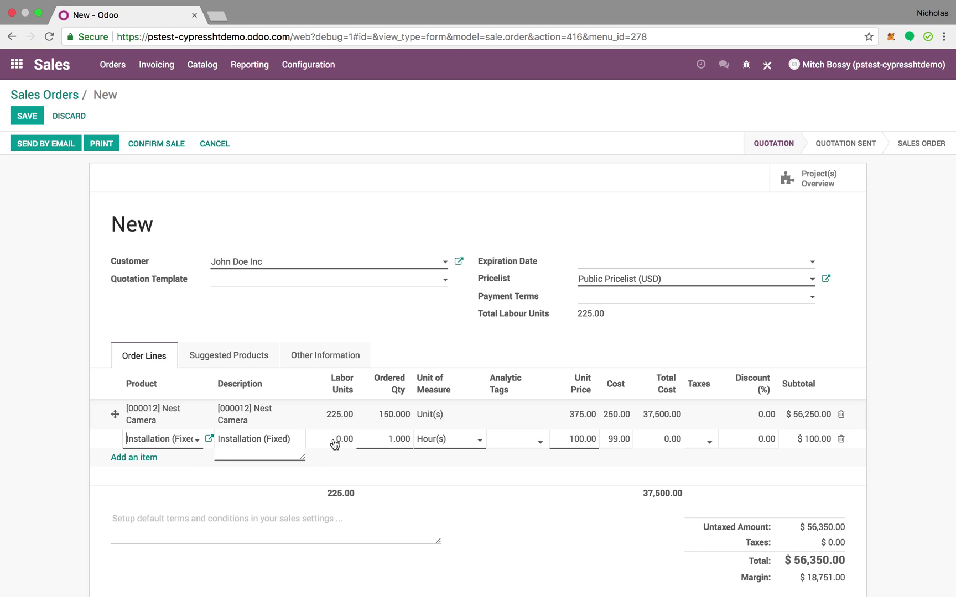
pyautogui.click(404, 446)
pyautogui.write('225')
pyautogui.click(472, 500)
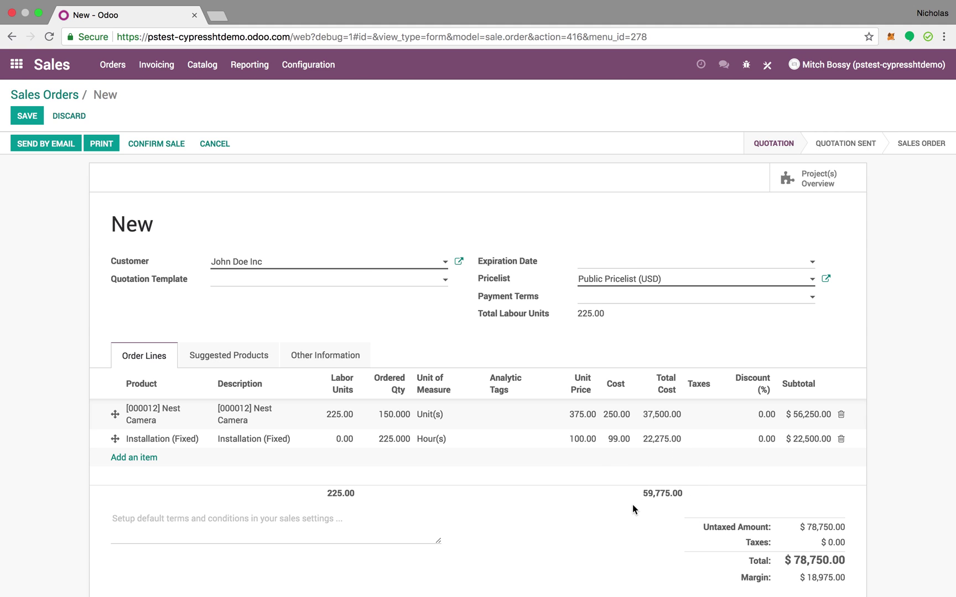
pyautogui.scroll(-1, 921, 463)
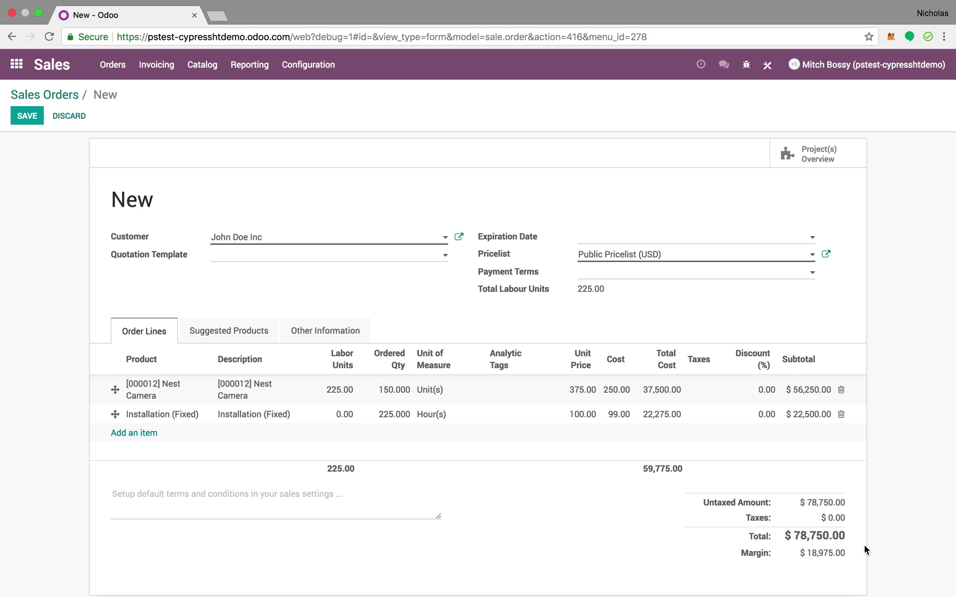
pyautogui.scroll(-1, 907, 497)
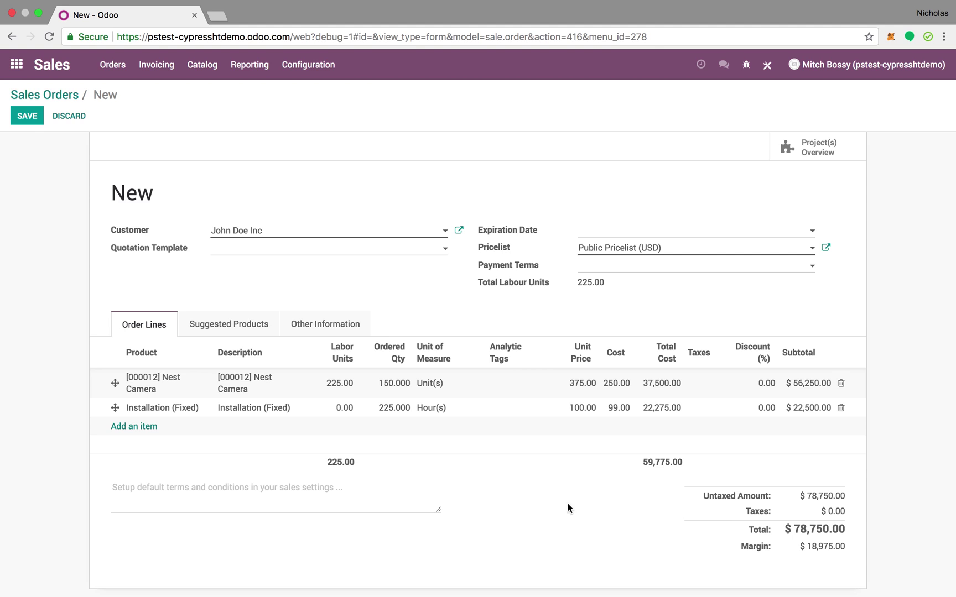
# Change the Nest Camera ordered quantity to 5,500 units
pyautogui.click(140, 432)
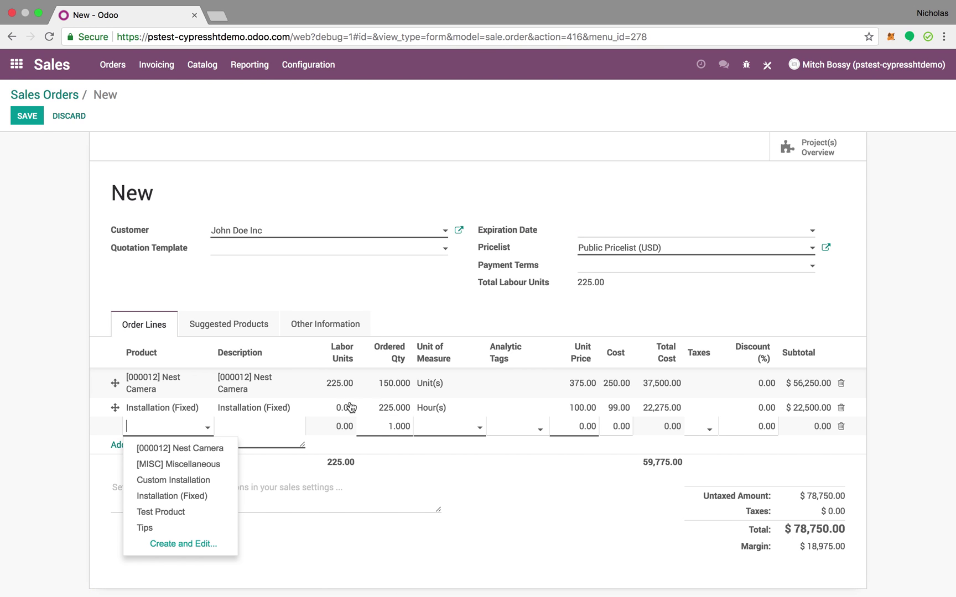
pyautogui.click(395, 382)
pyautogui.write('5509')
pyautogui.press('BackSpace')
pyautogui.write('0')
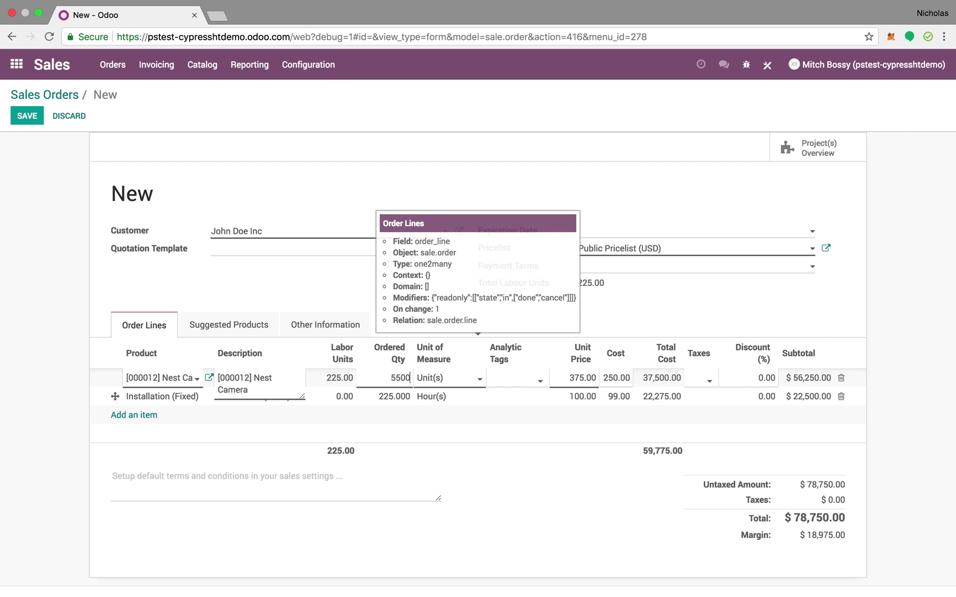
pyautogui.press('BackSpace')
pyautogui.write('0')
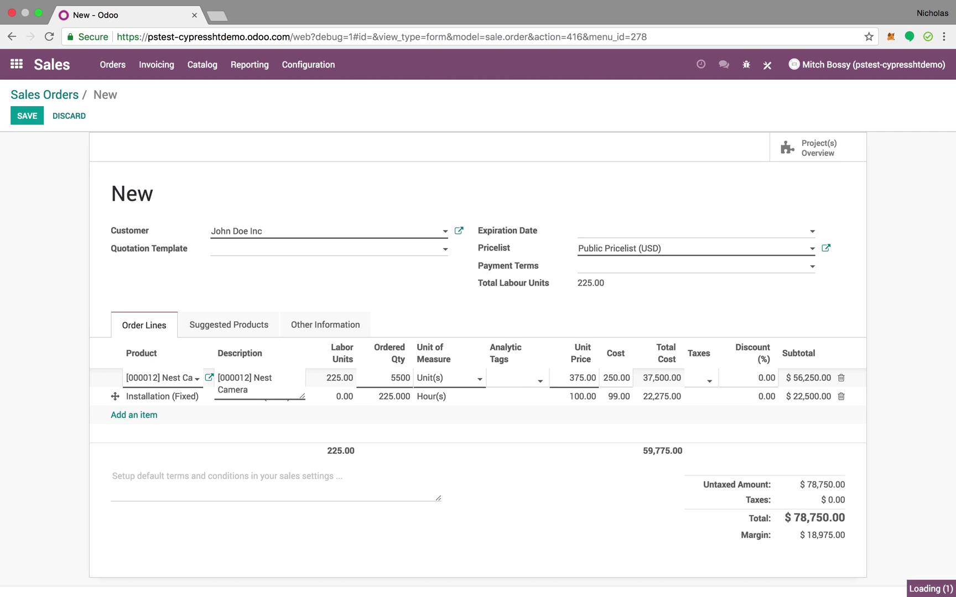
pyautogui.click(429, 404)
# Set the Installation (Fixed) quantity to 8,250 hours, totalling $2,887,500.00
pyautogui.click(385, 409)
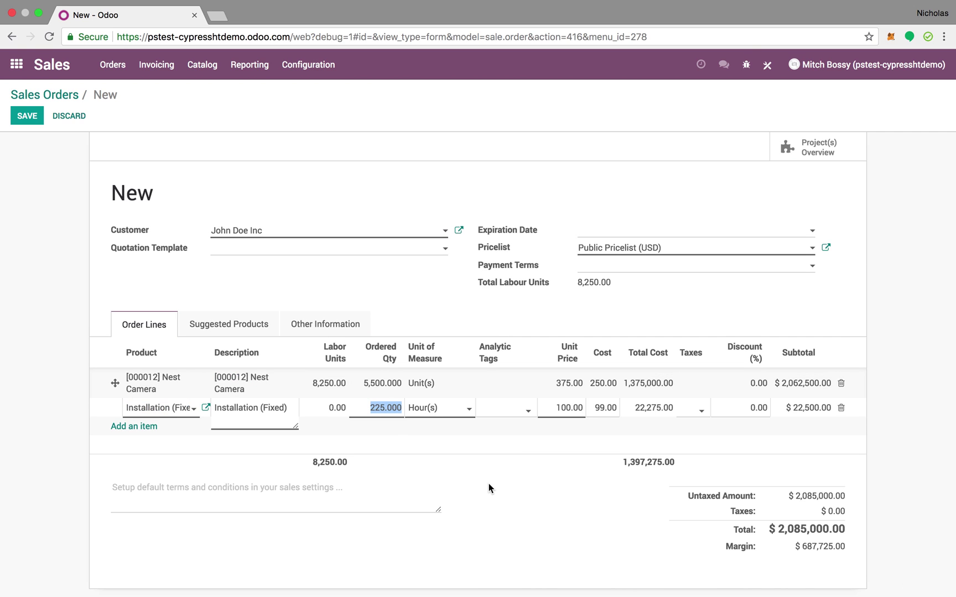
pyautogui.write('8250')
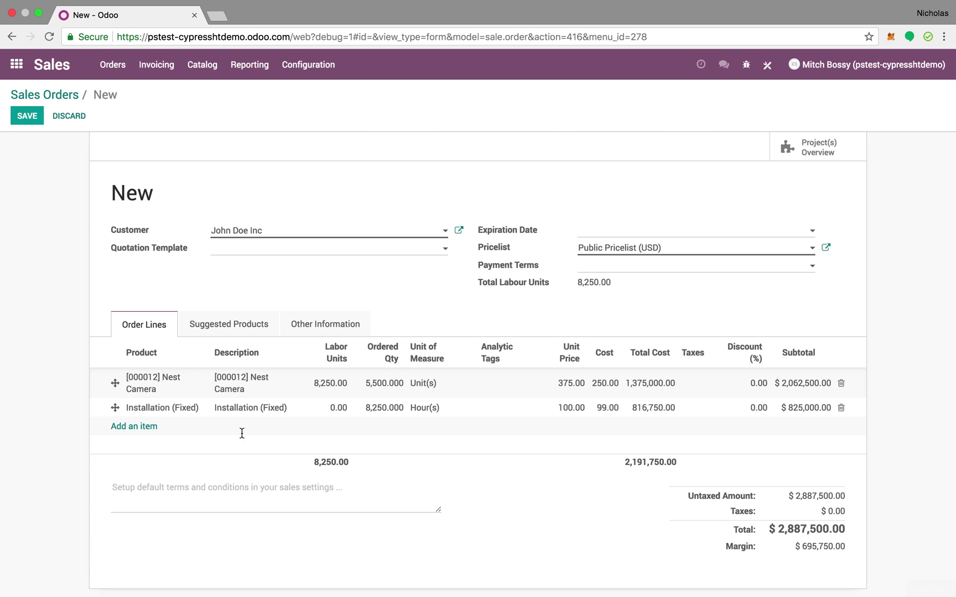
pyautogui.click(169, 410)
pyautogui.click(207, 410)
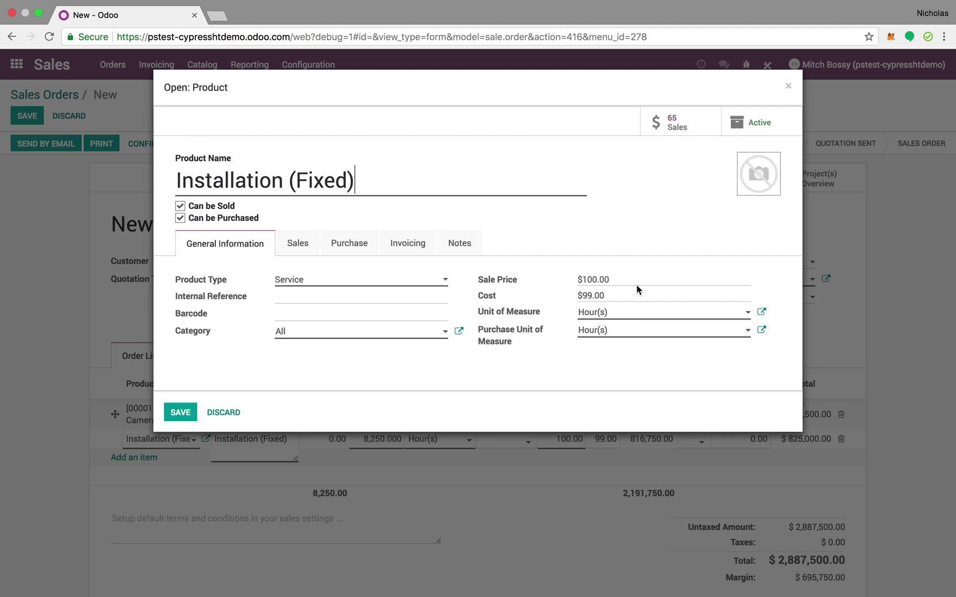
# Raise the Installation (Fixed) product's sale price to $150, lifting the total to $3,300,000.00
pyautogui.doubleClick(594, 278)
pyautogui.write('150')
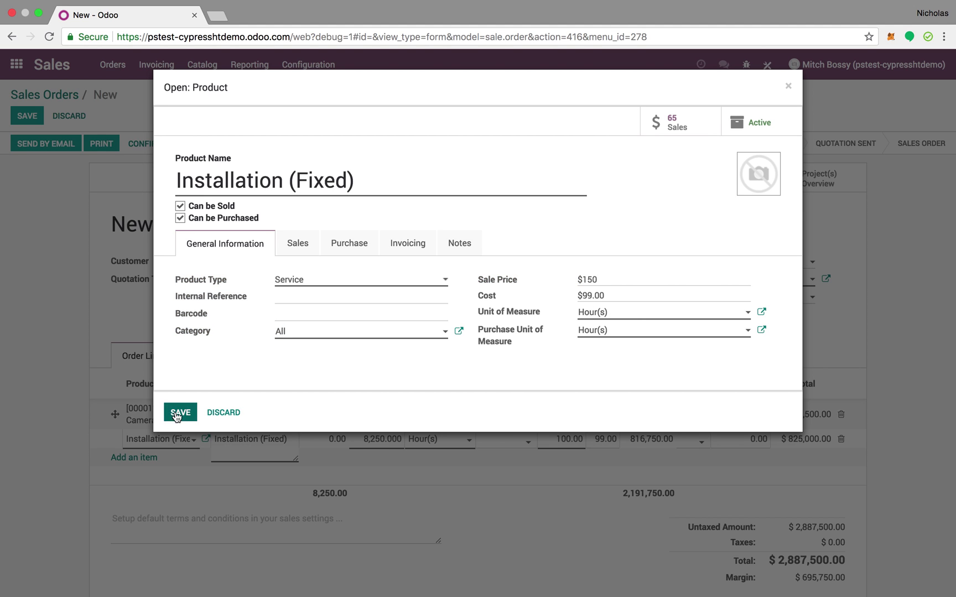
pyautogui.click(180, 412)
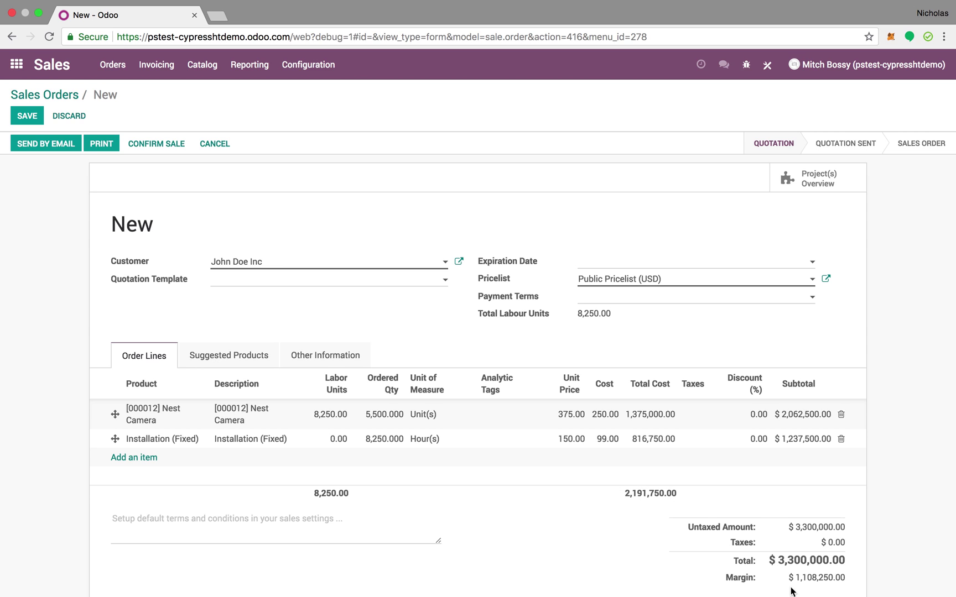
pyautogui.scroll(-1, 824, 589)
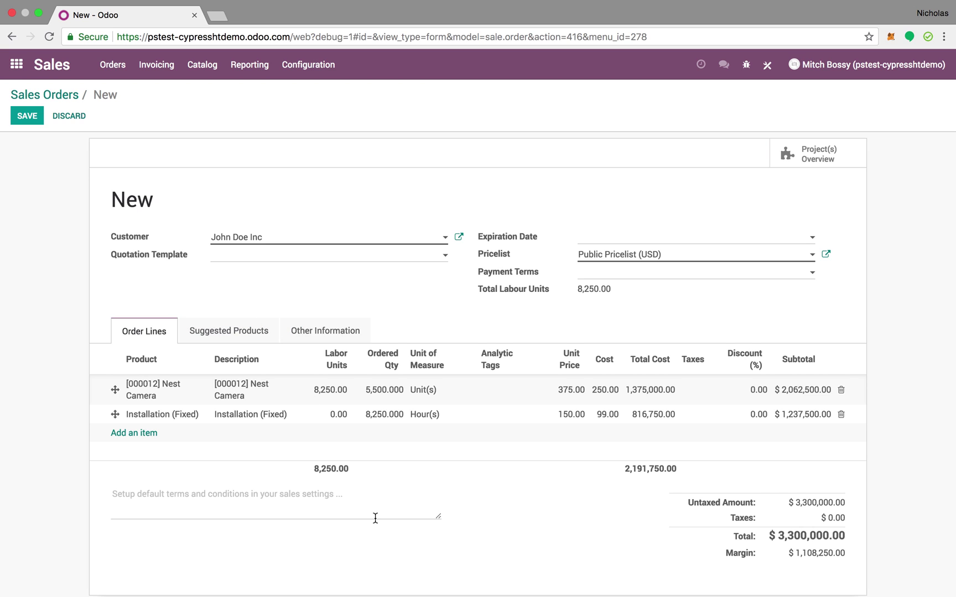
pyautogui.scroll(1, 442, 476)
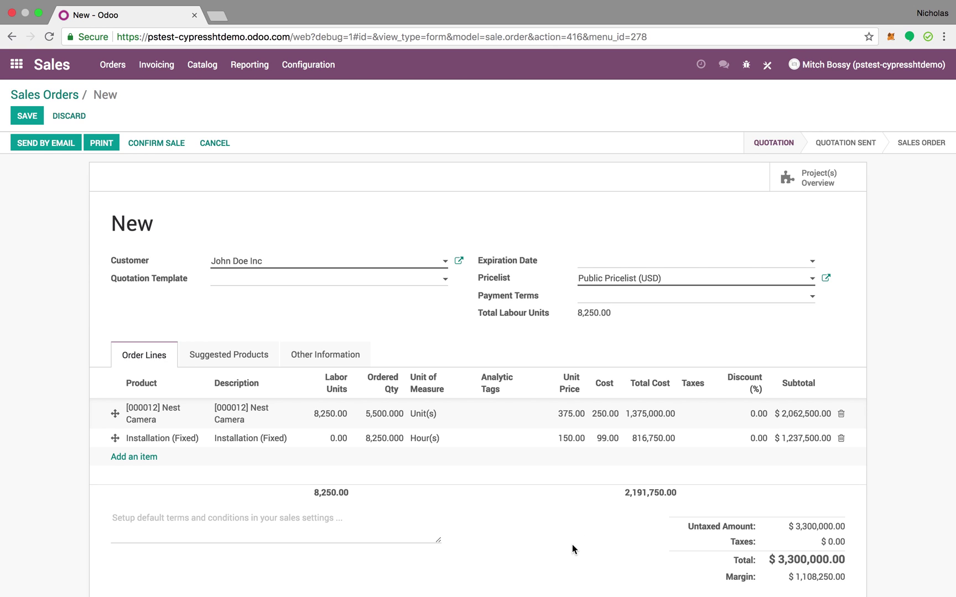
# Reprice the Nest Camera line at $300 and save the quotation as SO009
pyautogui.click(562, 420)
pyautogui.write('3')
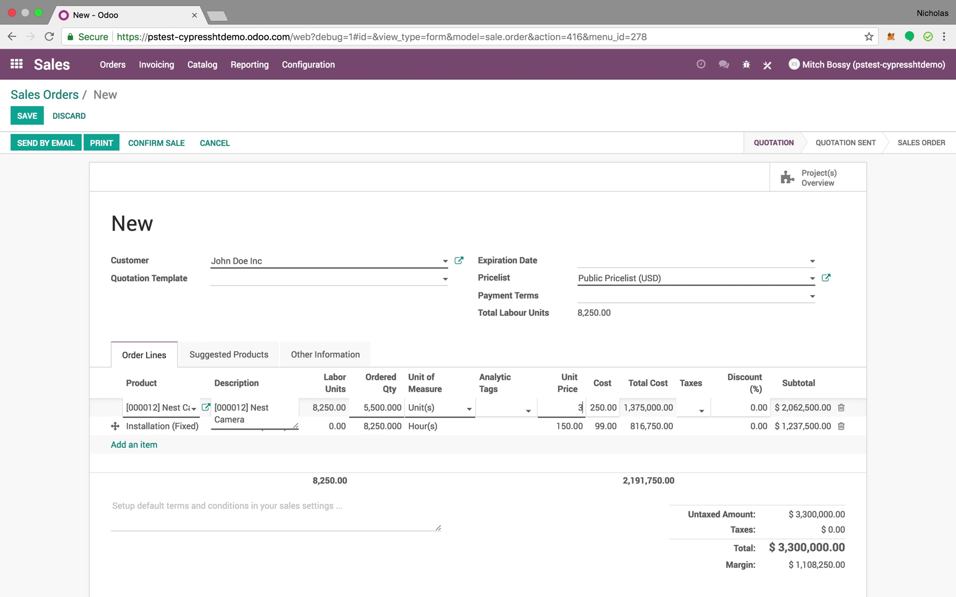
pyautogui.write('00')
pyautogui.click(559, 503)
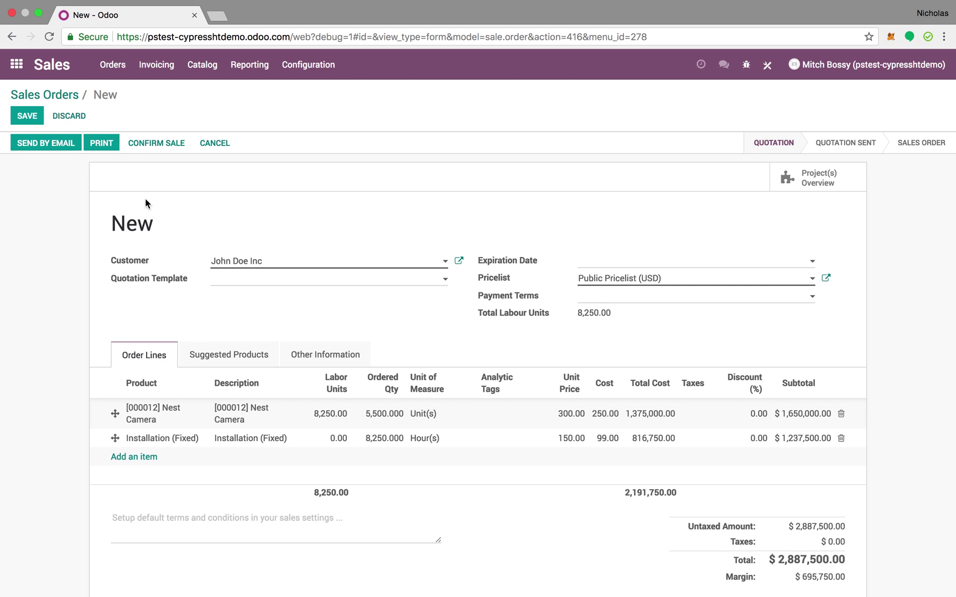
pyautogui.click(25, 117)
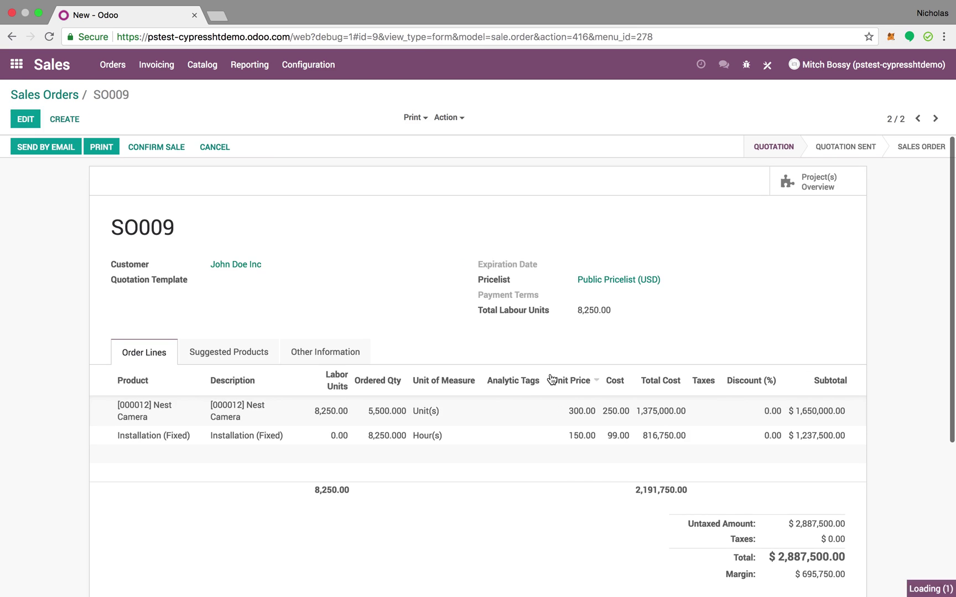